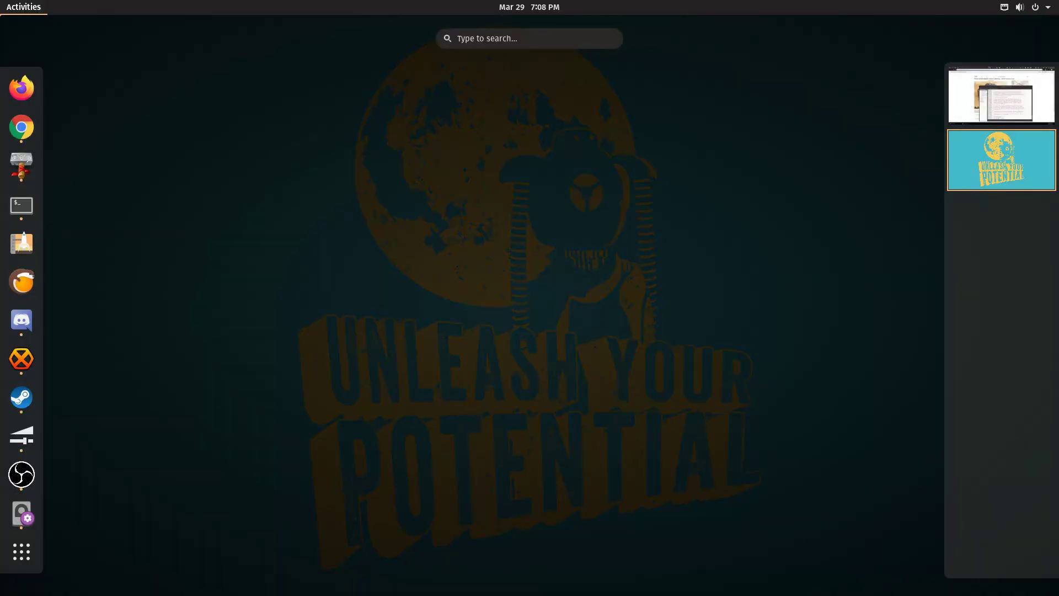
- Launch VLC and open Media > Convert / Save with a disc as the source
{"action": "type", "text": "vlc"}
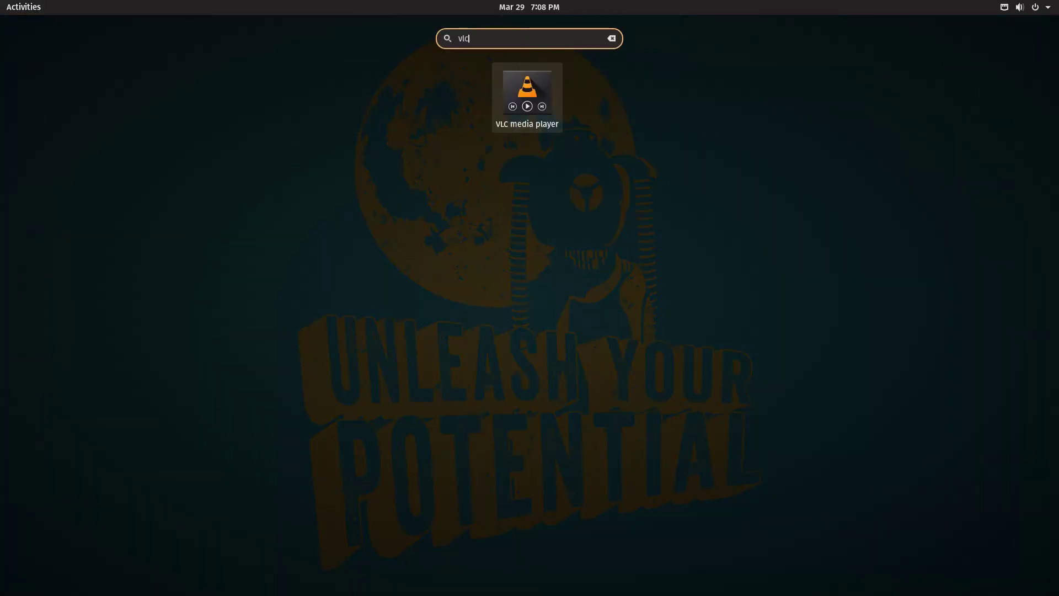
{"action": "key", "text": "Return"}
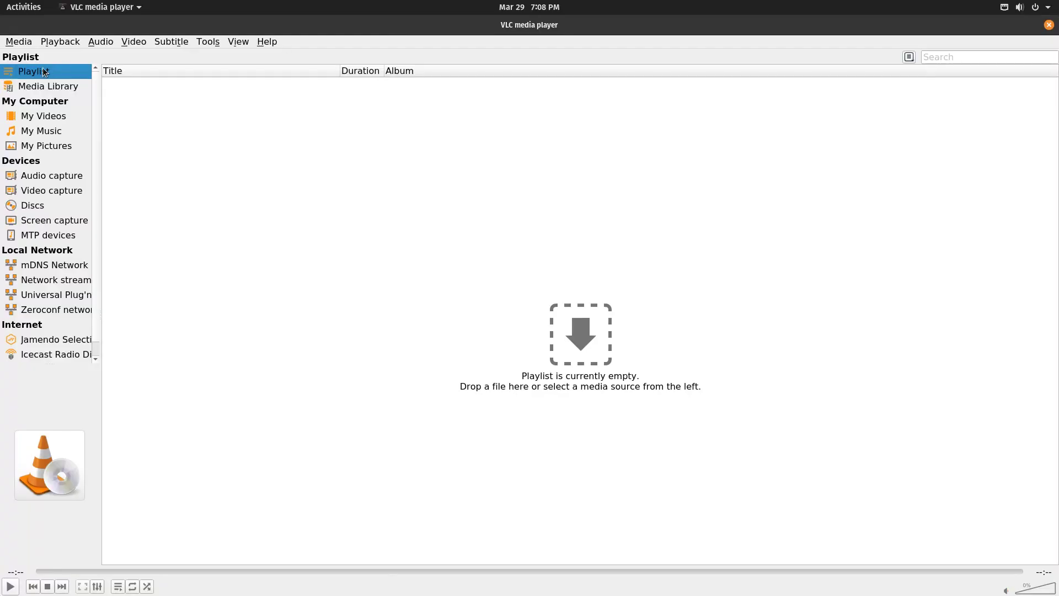
{"action": "left_click", "coordinate": [14, 45]}
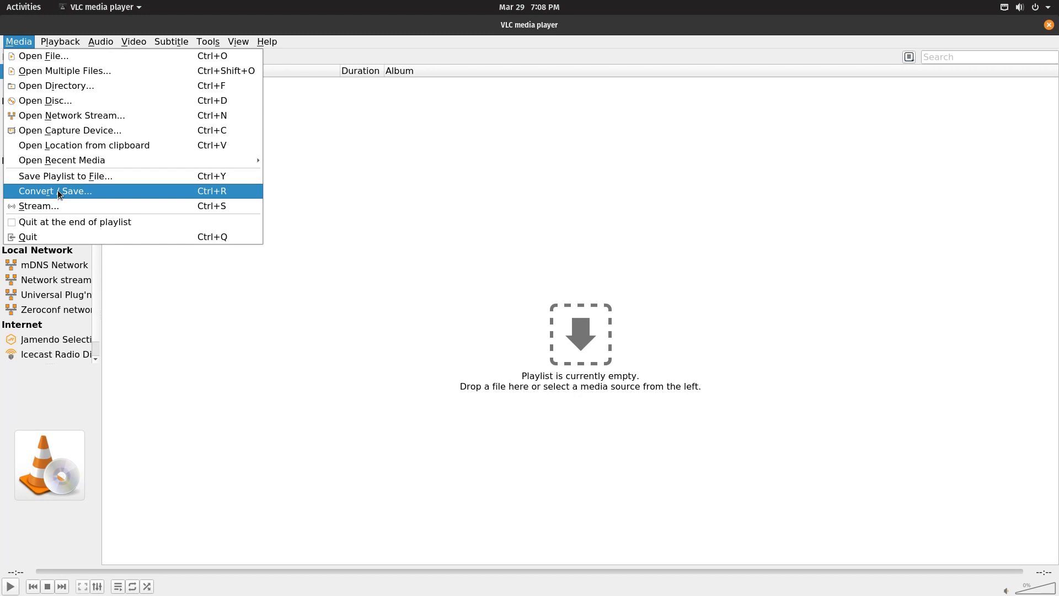
{"action": "left_click", "coordinate": [57, 192]}
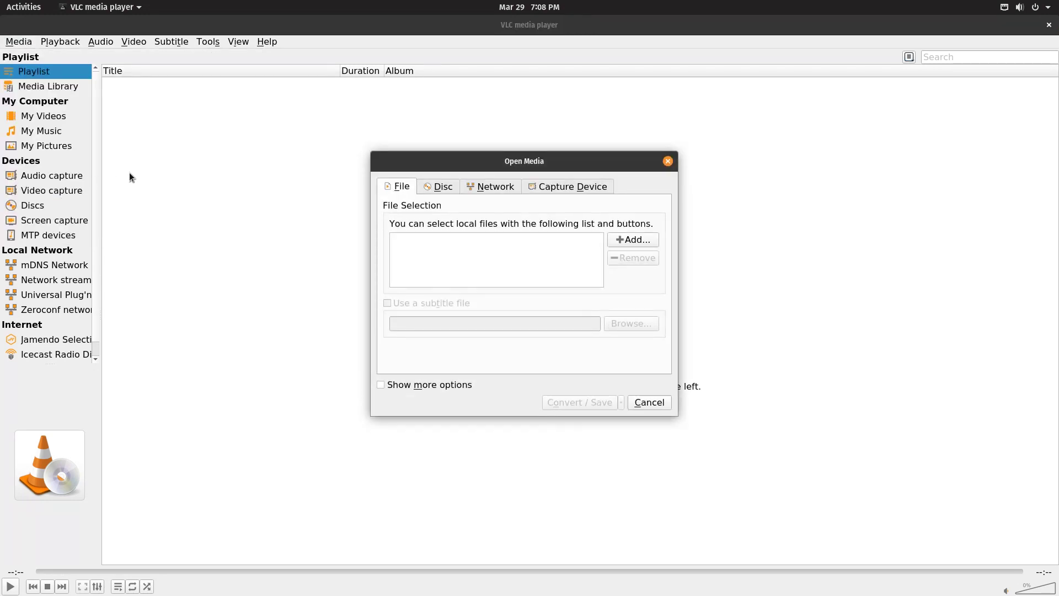
{"action": "left_click", "coordinate": [436, 191]}
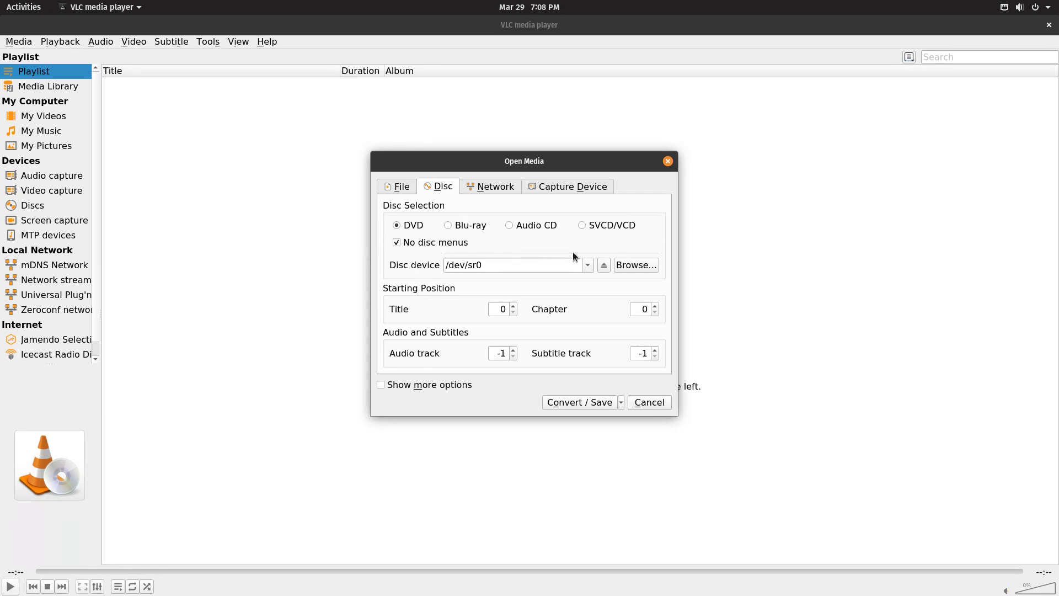
- Change the disc device from /dev/sr0 to /dev/sr1 and continue to the Convert settings
{"action": "left_click", "coordinate": [496, 265]}
{"action": "key", "text": "BackSpace"}
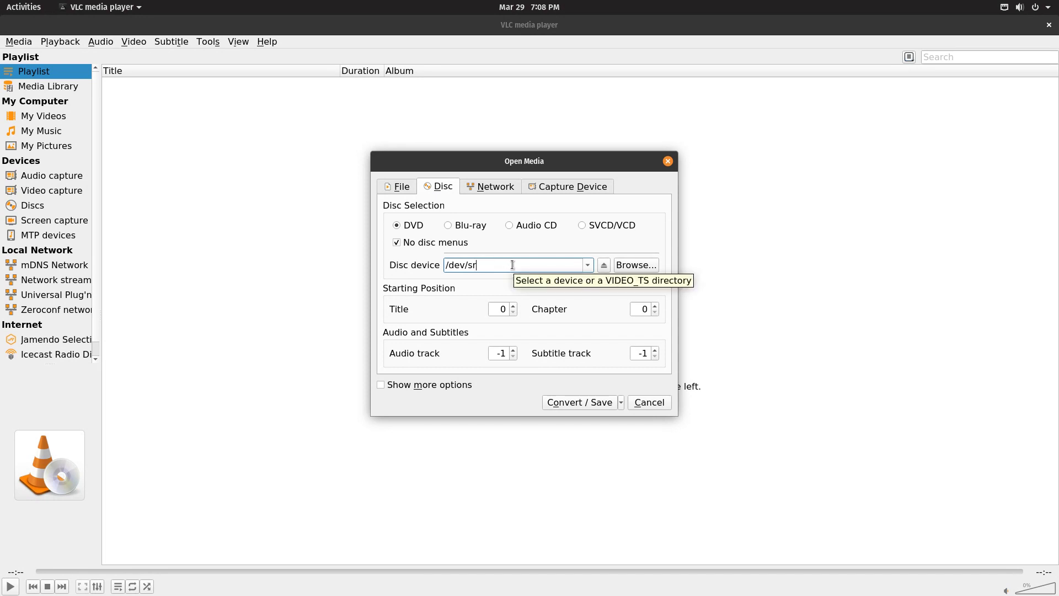
{"action": "type", "text": "1"}
{"action": "left_click", "coordinate": [582, 401]}
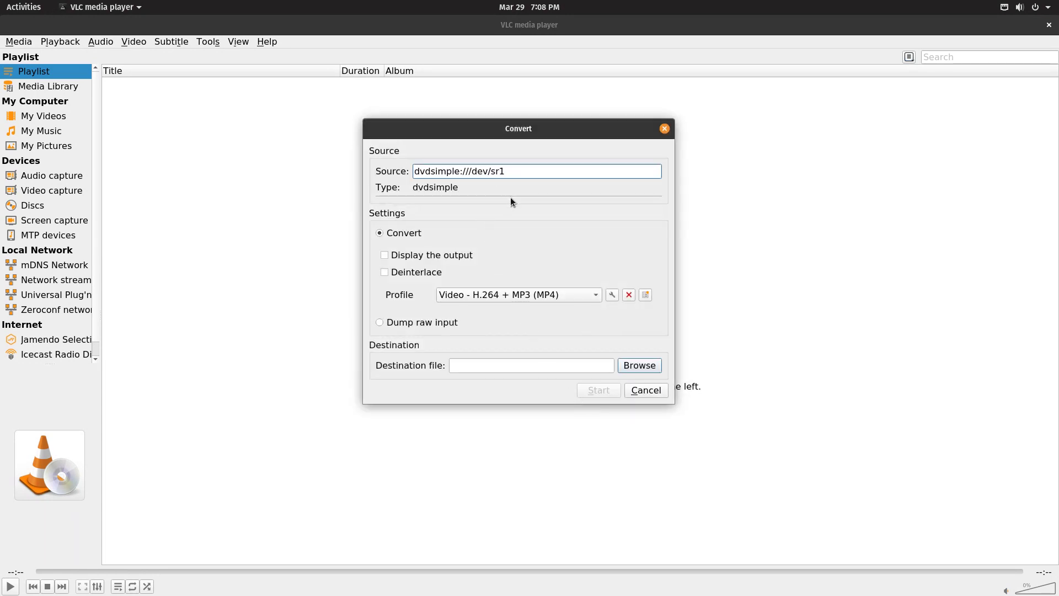
- Keep Video - H.264 + MP3 (MP4) as the conversion profile
{"action": "left_click", "coordinate": [490, 295]}
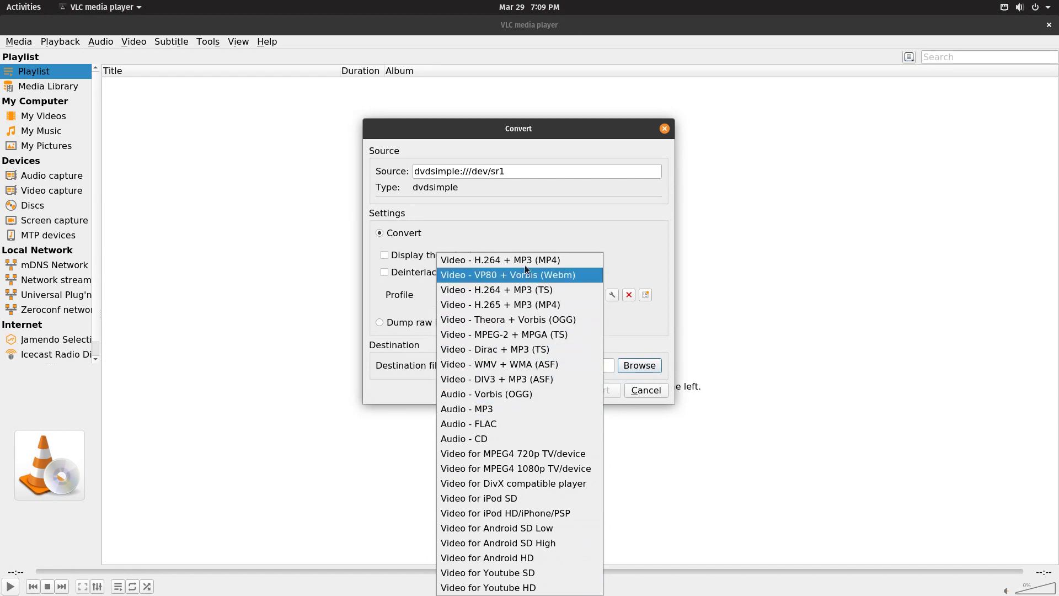
{"action": "left_click", "coordinate": [577, 212]}
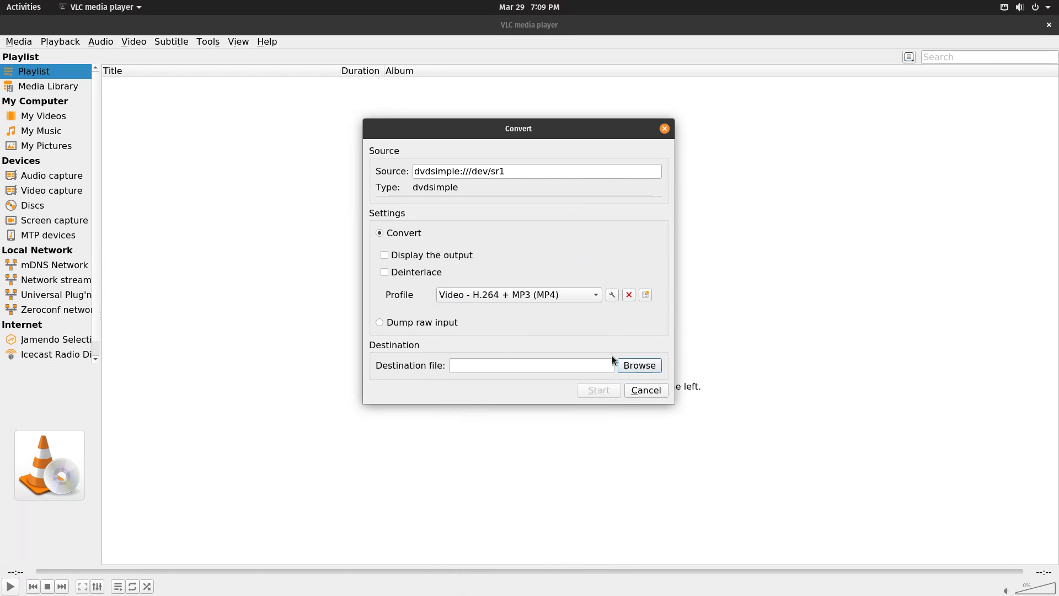
- Save the converted output as GoodNightGoodLuck.mp4 in the sdb video folder
{"action": "left_click", "coordinate": [633, 365]}
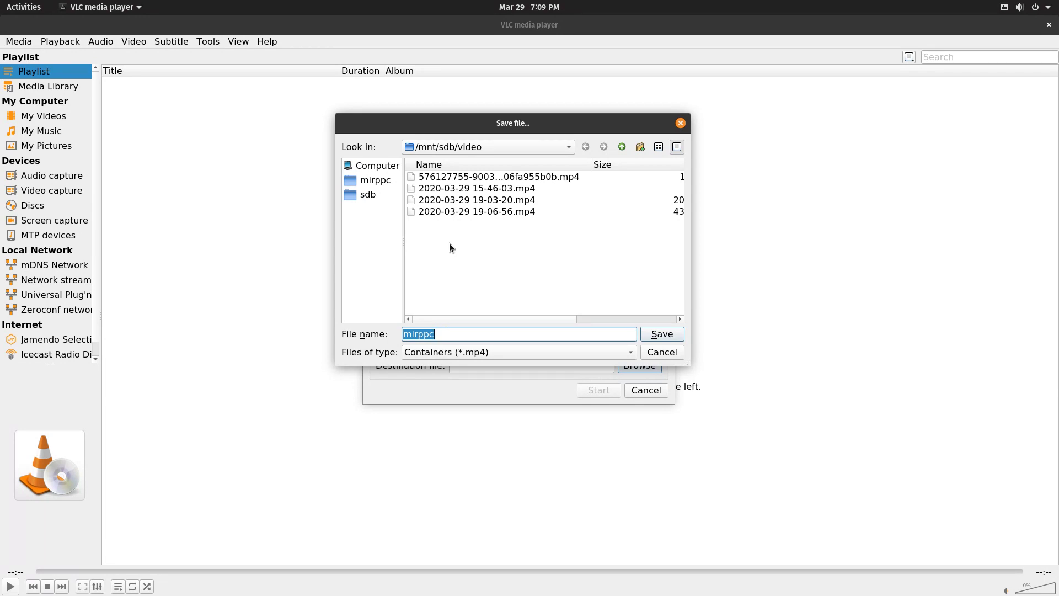
{"action": "type", "text": "Goo"}
{"action": "type", "text": "dNight"}
{"action": "type", "text": "GoodL"}
{"action": "type", "text": "uck"}
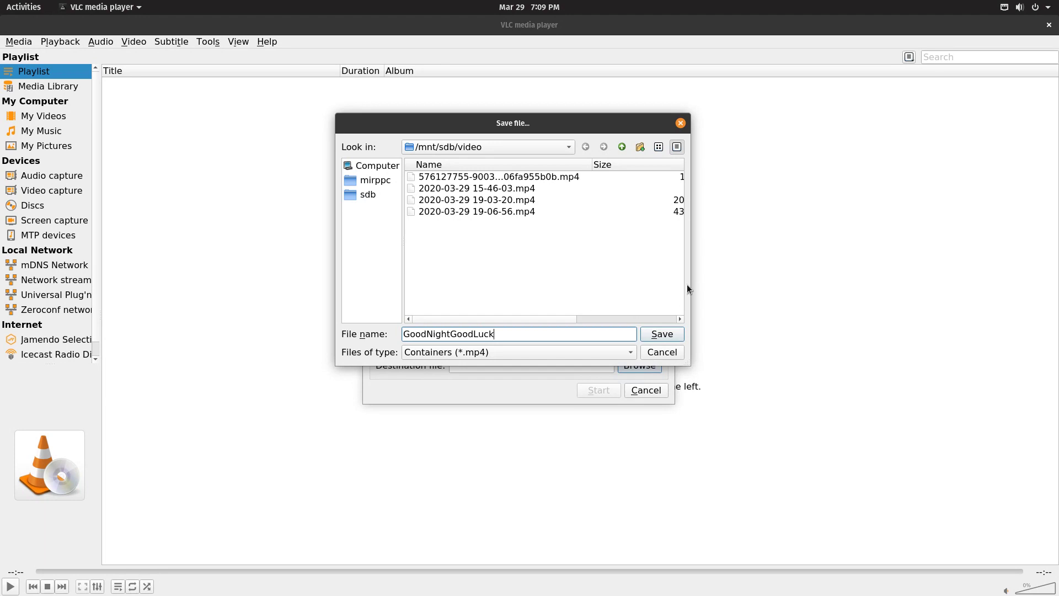
{"action": "left_click", "coordinate": [664, 335]}
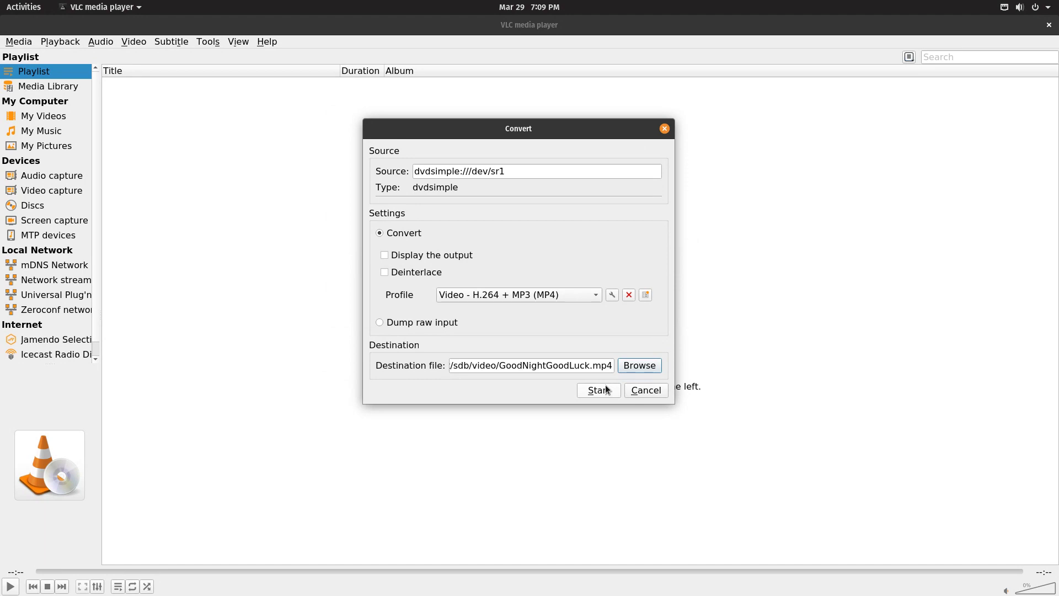
- Start converting dvdsimple:///dev/sr1 and wait until the conversion finishes
{"action": "left_click", "coordinate": [607, 390]}
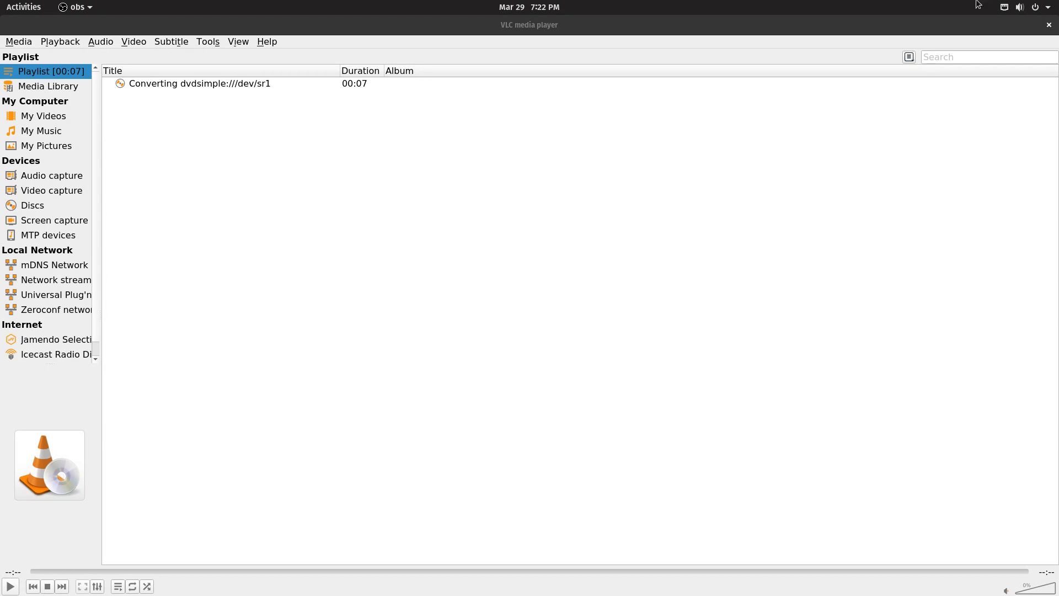
- Open /mnt/sdb/video/GoodNightGoodLuck.mp4 so the converted movie starts playing
{"action": "left_click", "coordinate": [14, 42]}
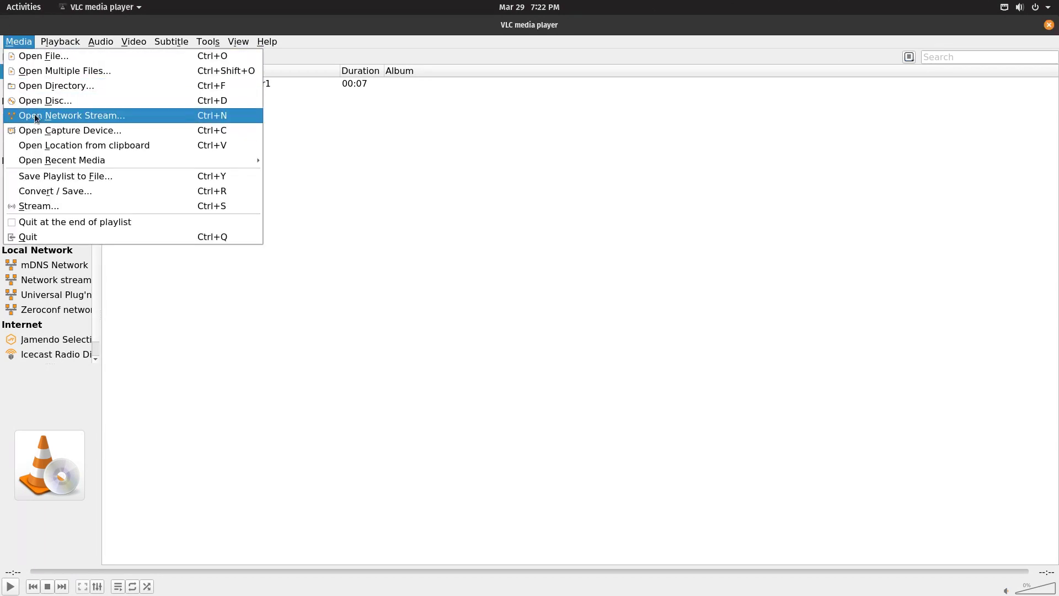
{"action": "left_click", "coordinate": [36, 60]}
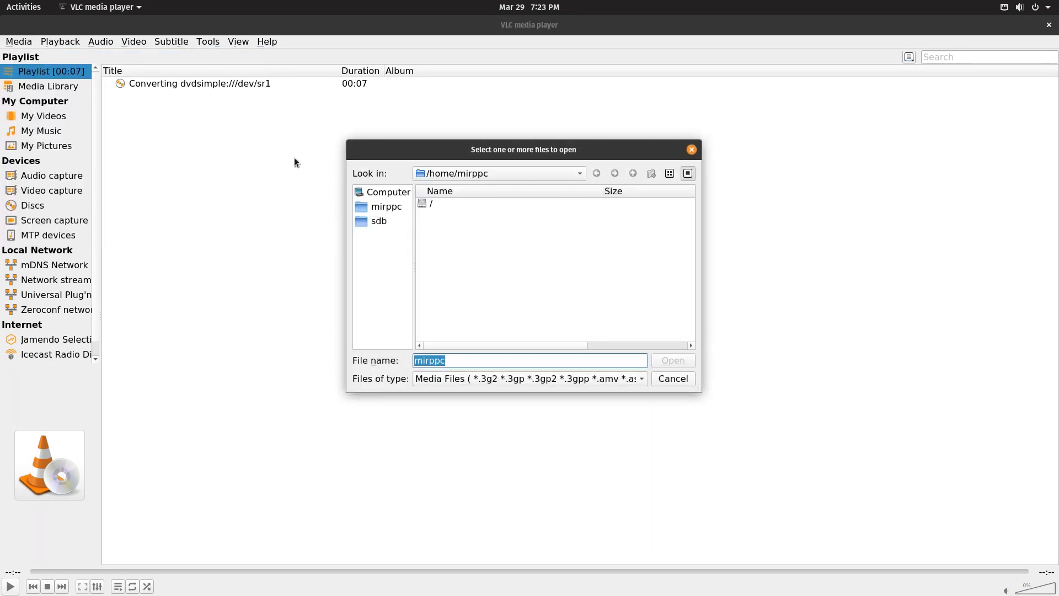
{"action": "left_click", "coordinate": [364, 221]}
{"action": "double_click", "coordinate": [446, 239]}
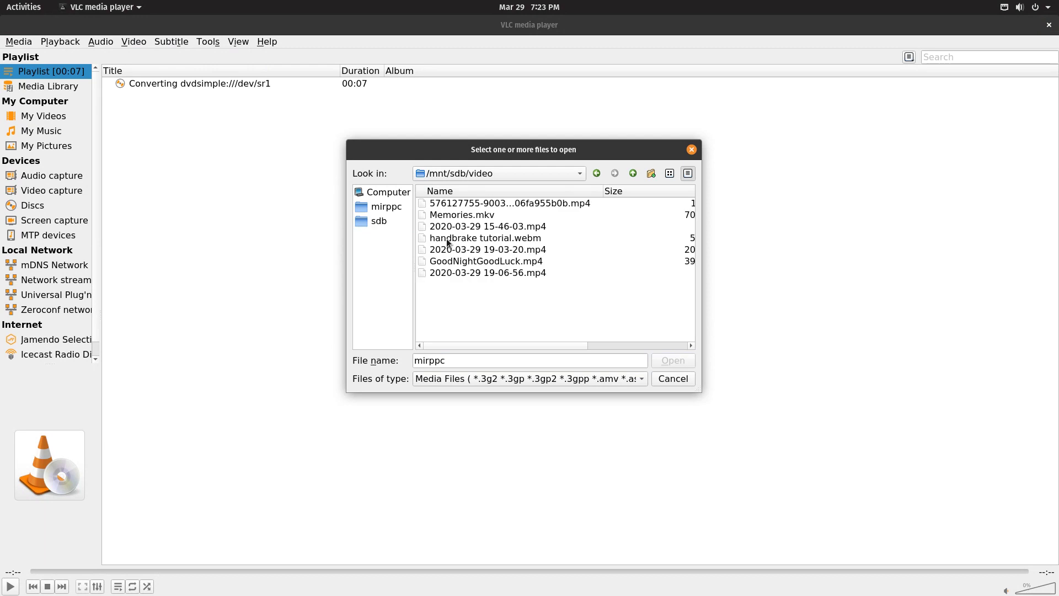
{"action": "left_click", "coordinate": [487, 262]}
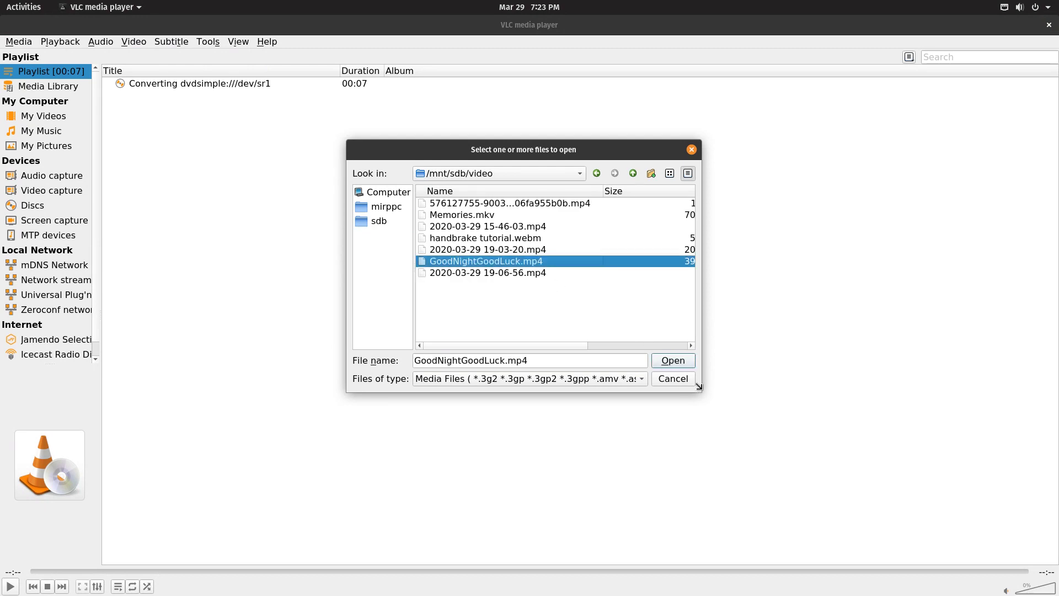
{"action": "mouse_move", "coordinate": [703, 390]}
{"action": "left_mouse_down"}
{"action": "mouse_move", "coordinate": [878, 394]}
{"action": "mouse_move", "coordinate": [902, 407]}
{"action": "left_mouse_up"}
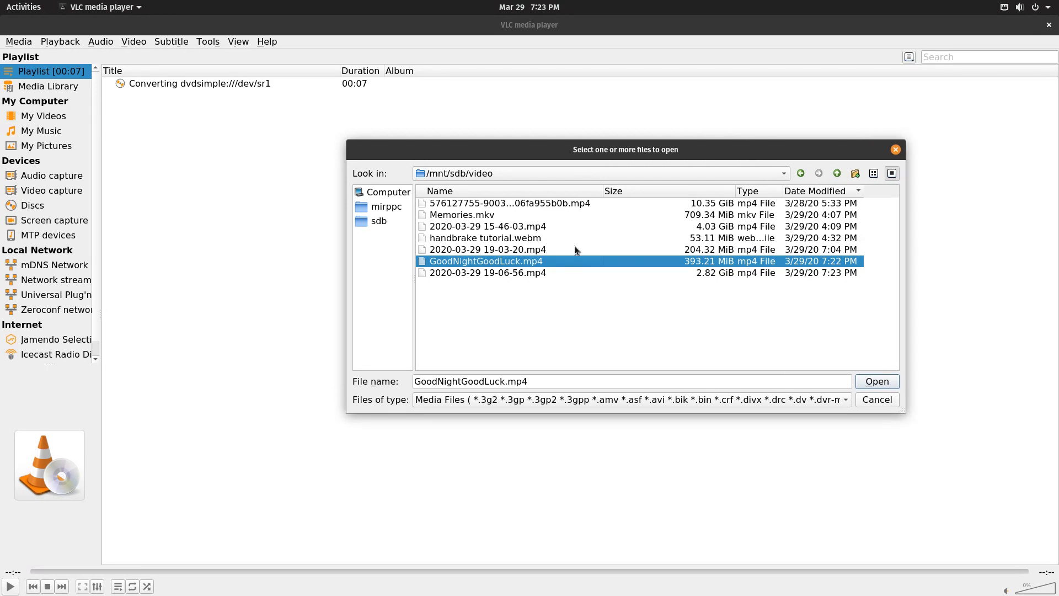
{"action": "left_click", "coordinate": [878, 382]}
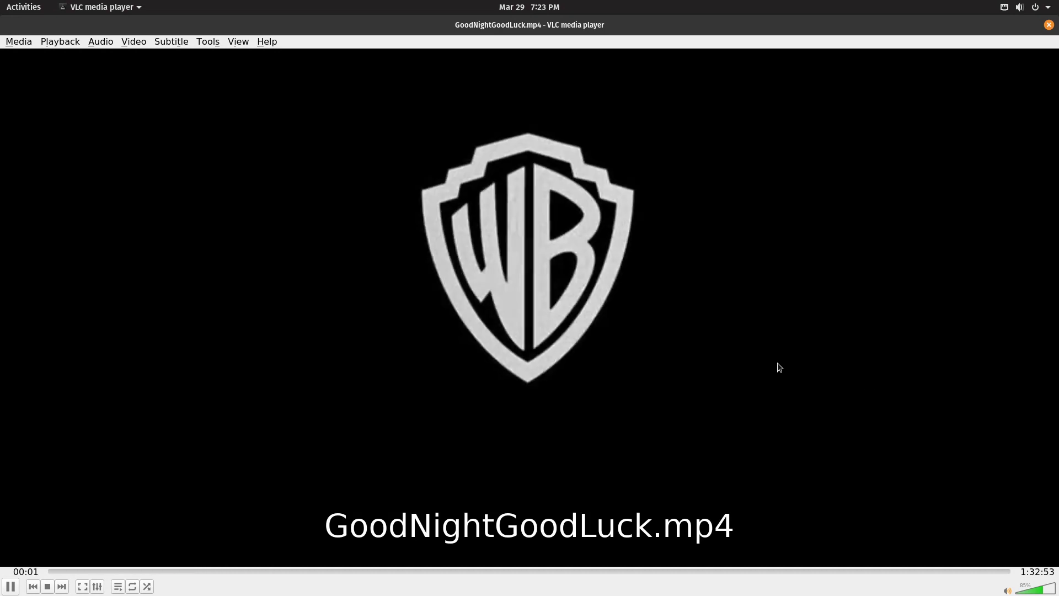
- Turn the volume down to 0% and close VLC
{"action": "left_click", "coordinate": [1017, 592]}
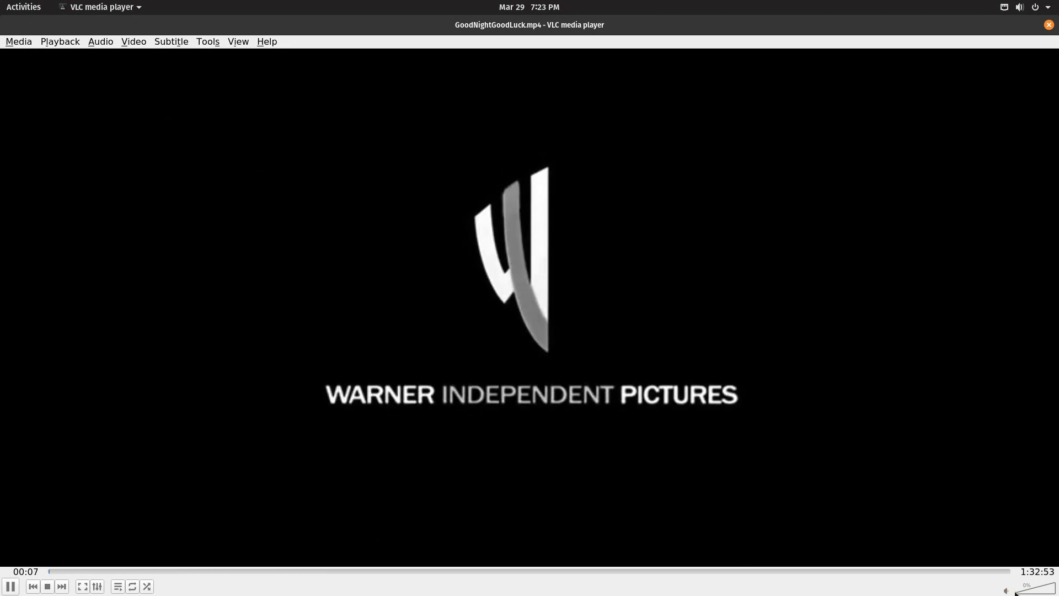
{"action": "left_click", "coordinate": [1049, 26]}
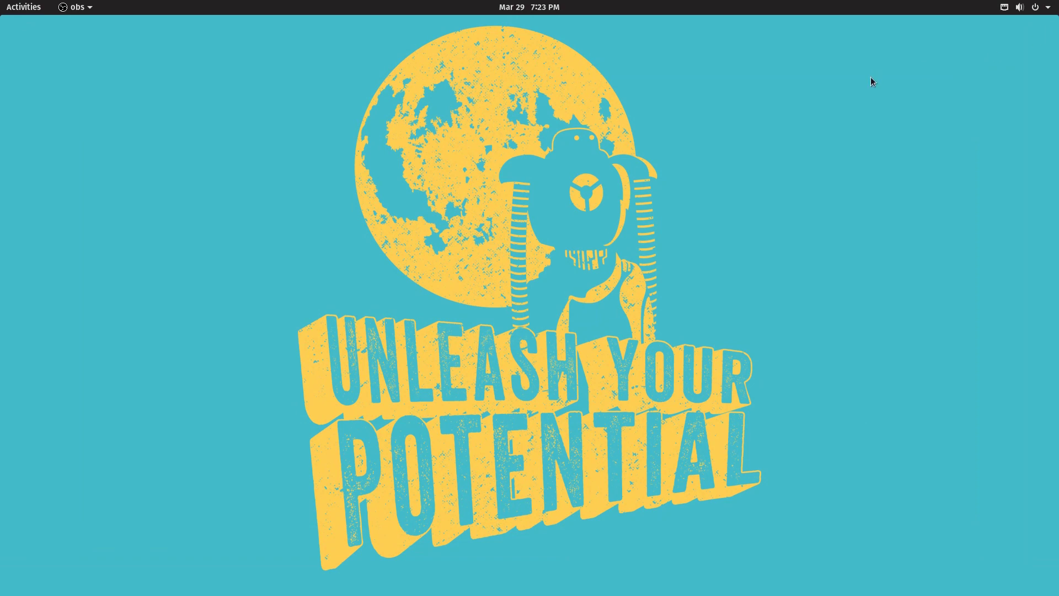